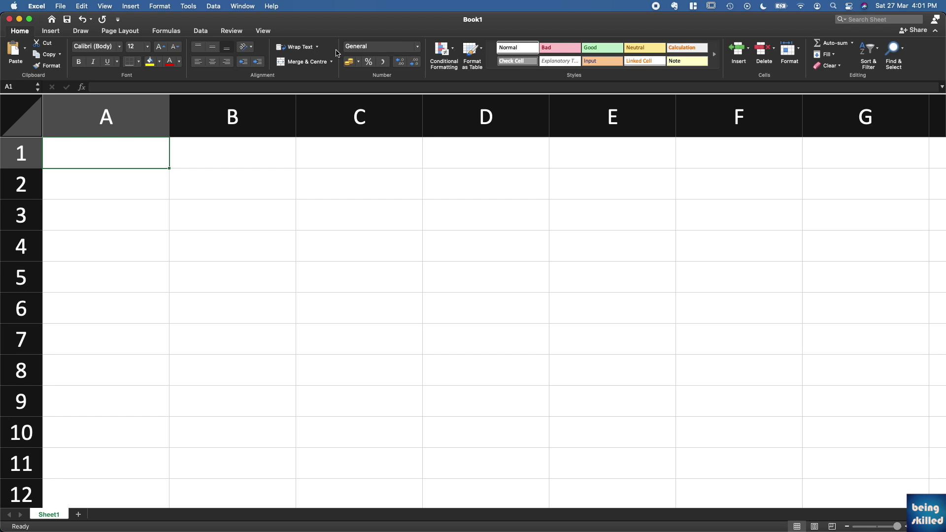
# Open and close the Data commands list, then select columns A–E, then B, then C.
pyautogui.click(78, 5)
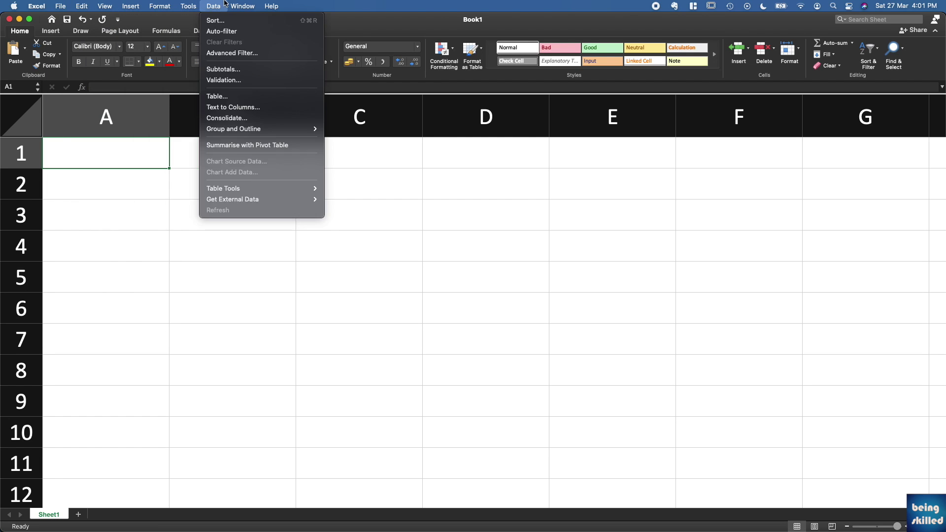
pyautogui.click(147, 27)
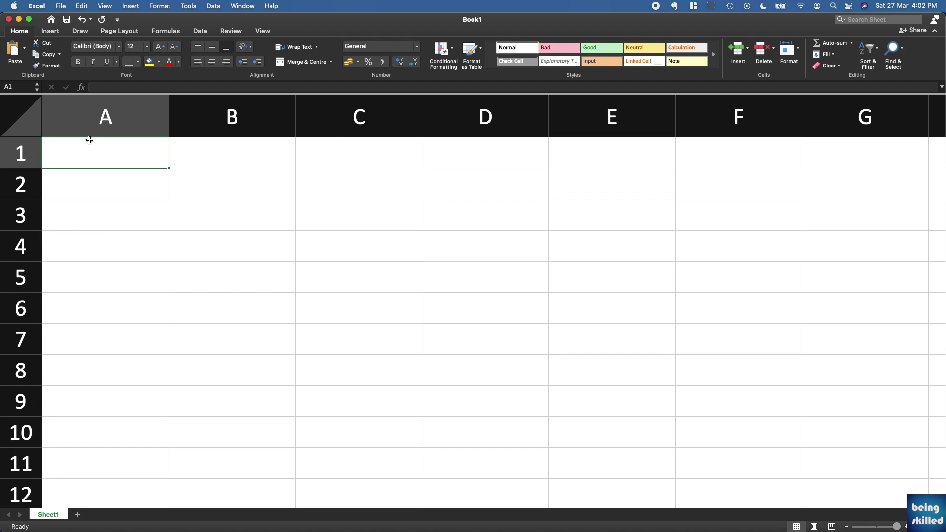
pyautogui.moveTo(95, 117)
pyautogui.mouseDown()
pyautogui.moveTo(694, 109)
pyautogui.moveTo(887, 119)
pyautogui.mouseUp()
pyautogui.click(210, 111)
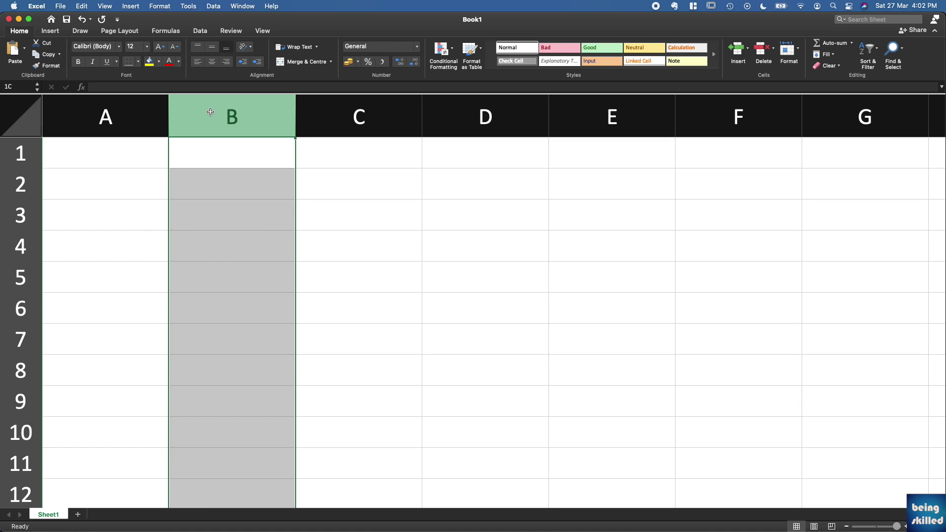
pyautogui.click(355, 115)
# Select several whole rows, then row 8 alone, then cells A1 and B1.
pyautogui.moveTo(20, 153); pyautogui.dragTo(23, 458)
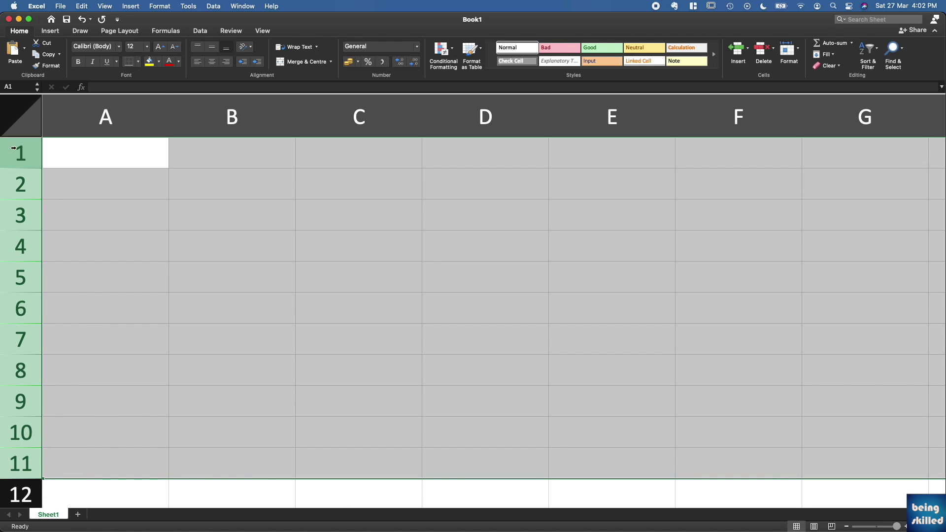
pyautogui.click(9, 374)
pyautogui.click(88, 148)
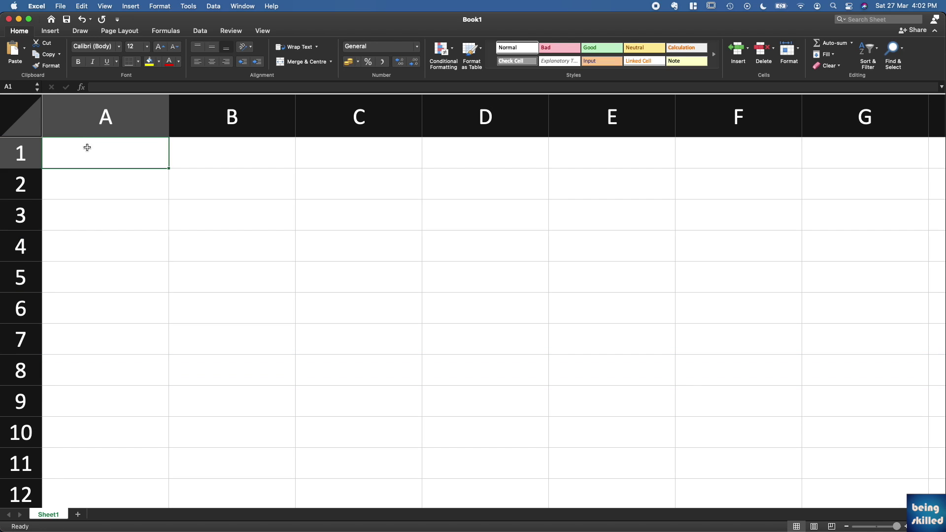
pyautogui.click(215, 153)
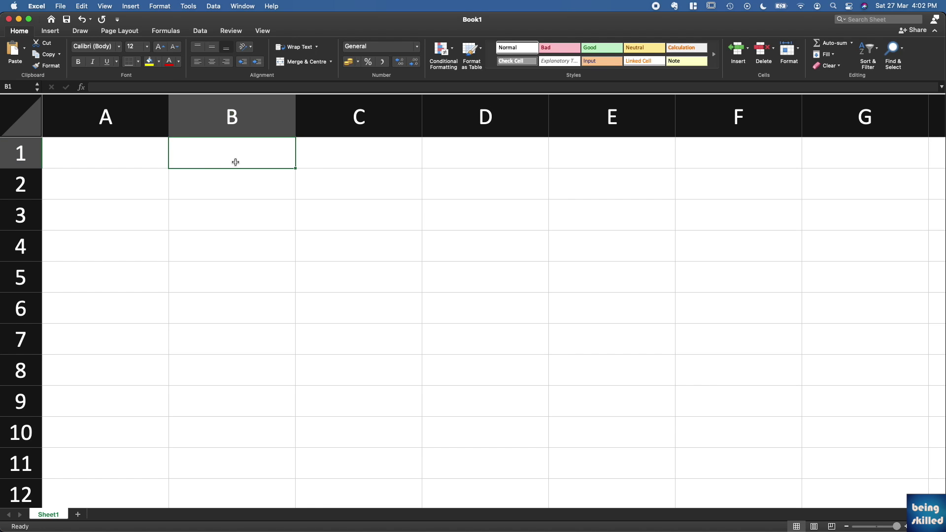
pyautogui.write('B')
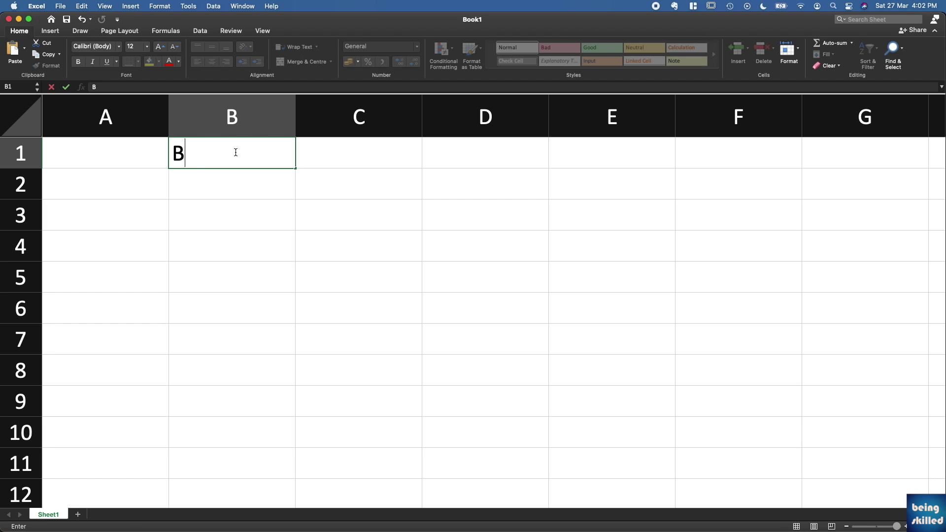
pyautogui.write('1')
pyautogui.press('Return')
pyautogui.write('B2')
pyautogui.press('Return')
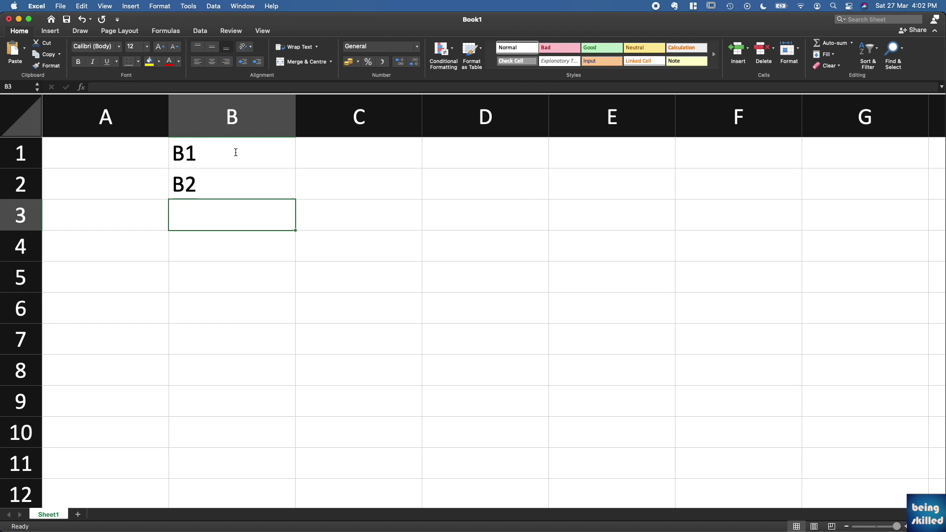
pyautogui.moveTo(222, 150); pyautogui.dragTo(238, 179)
pyautogui.press('Delete')
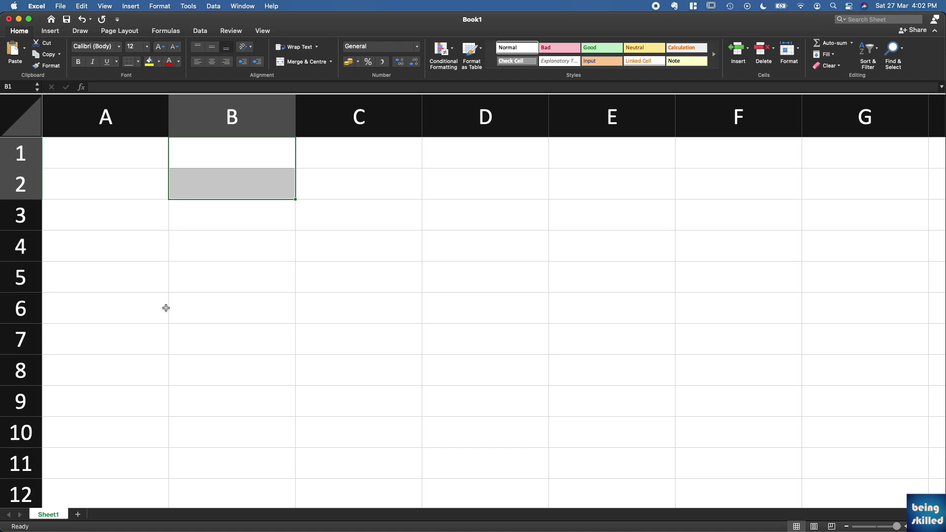
pyautogui.moveTo(69, 515)
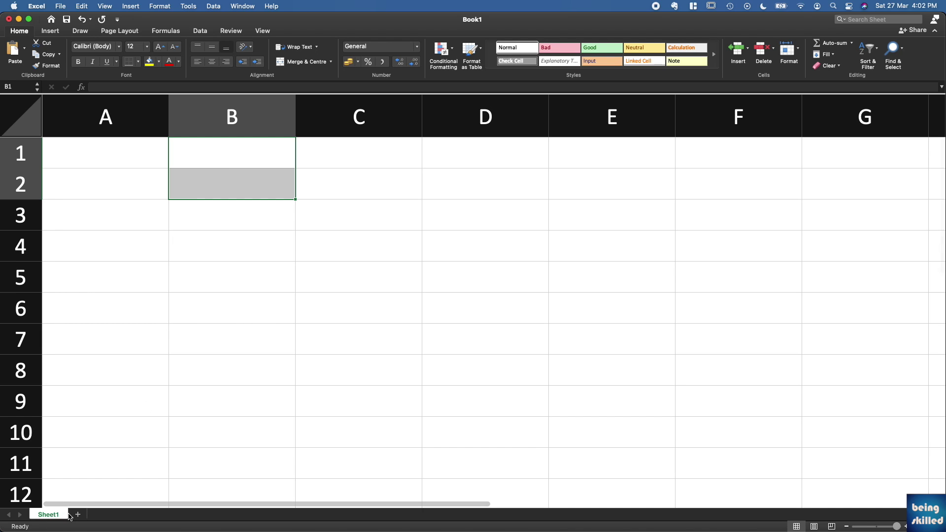
# Add Sheet2, Sheet3 and Sheet4, then view Sheet1 through Sheet4 in turn.
pyautogui.click(77, 514)
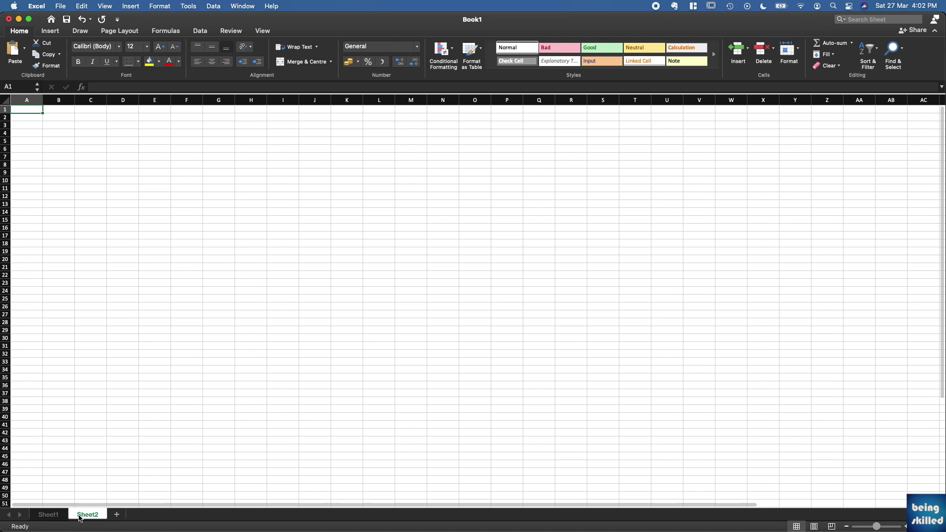
pyautogui.click(116, 515)
pyautogui.click(153, 515)
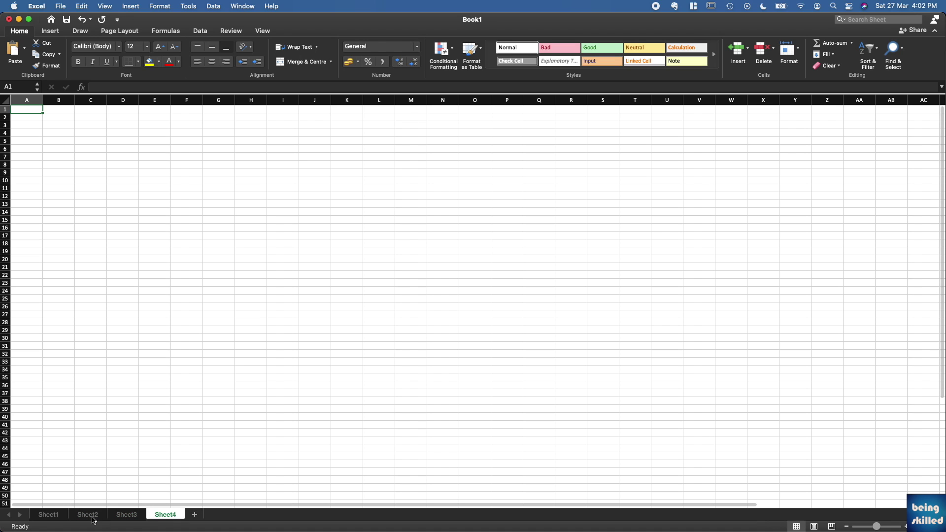
pyautogui.click(48, 514)
pyautogui.click(88, 514)
pyautogui.click(126, 515)
pyautogui.click(165, 514)
# Switch between Sheet1 and Sheet2, selecting cells B2 and A7 on Sheet1.
pyautogui.click(48, 515)
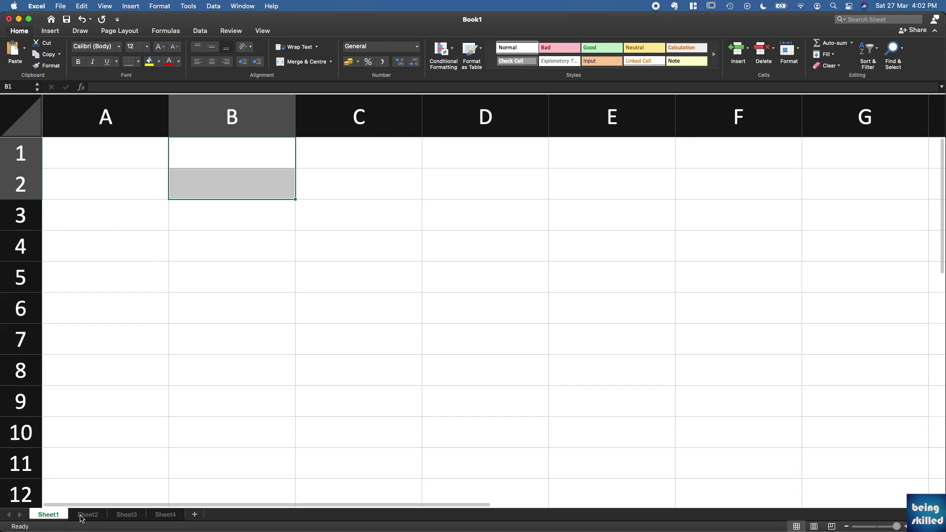
pyautogui.click(82, 516)
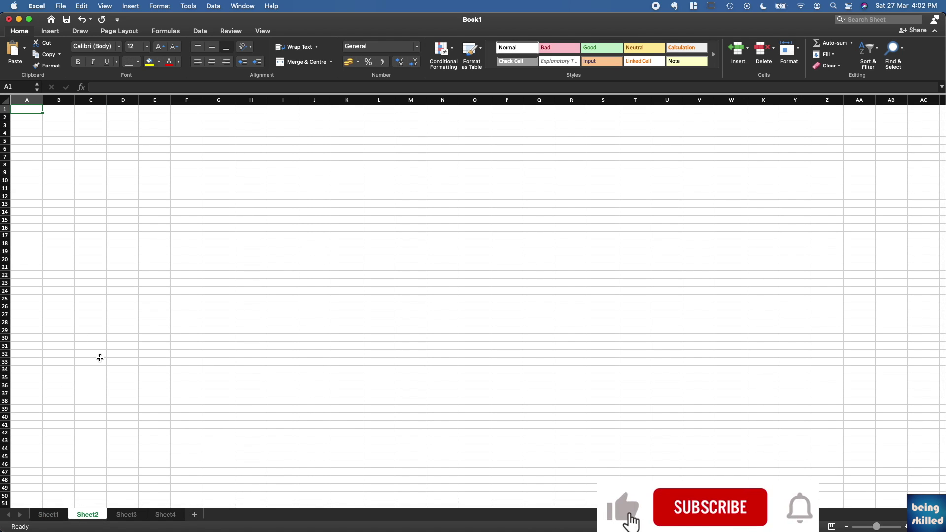
pyautogui.click(48, 515)
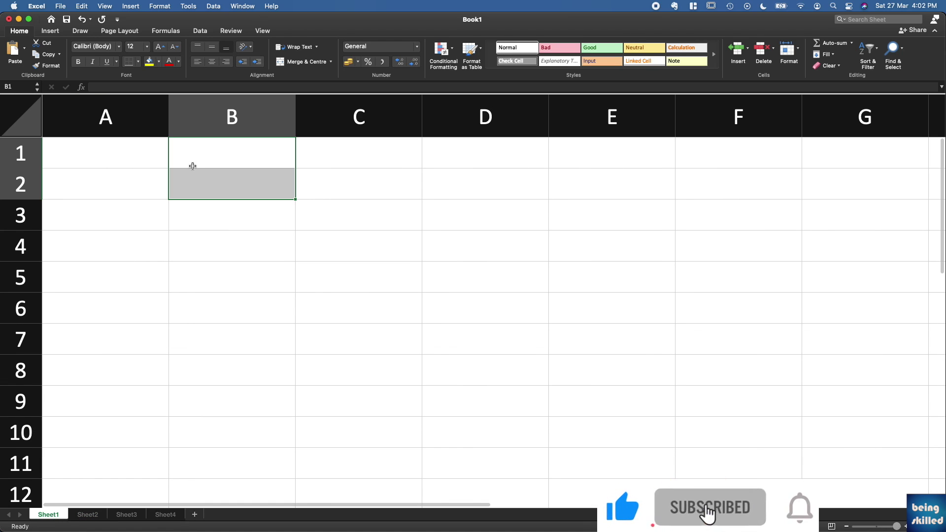
pyautogui.click(266, 191)
pyautogui.click(89, 514)
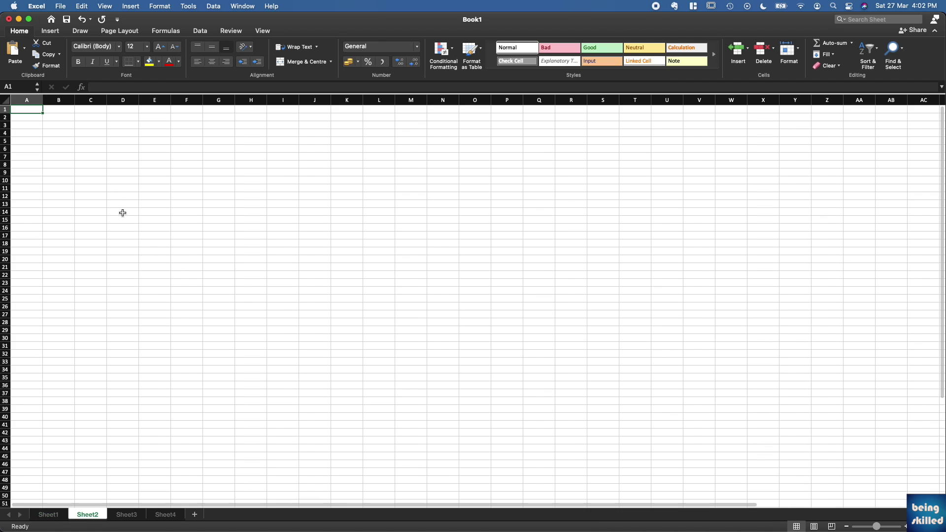
pyautogui.click(39, 518)
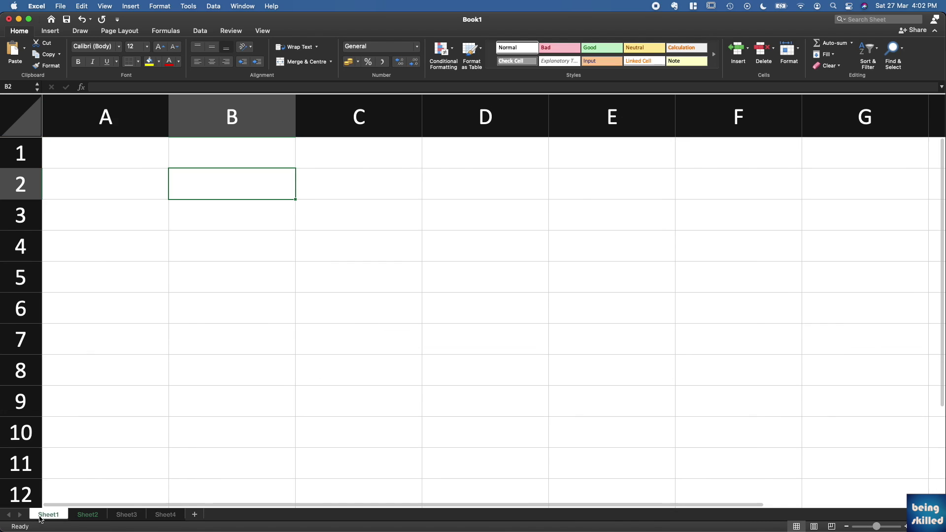
pyautogui.click(127, 330)
pyautogui.scroll(-3, 155, 313)
pyautogui.scroll(-1, 156, 312)
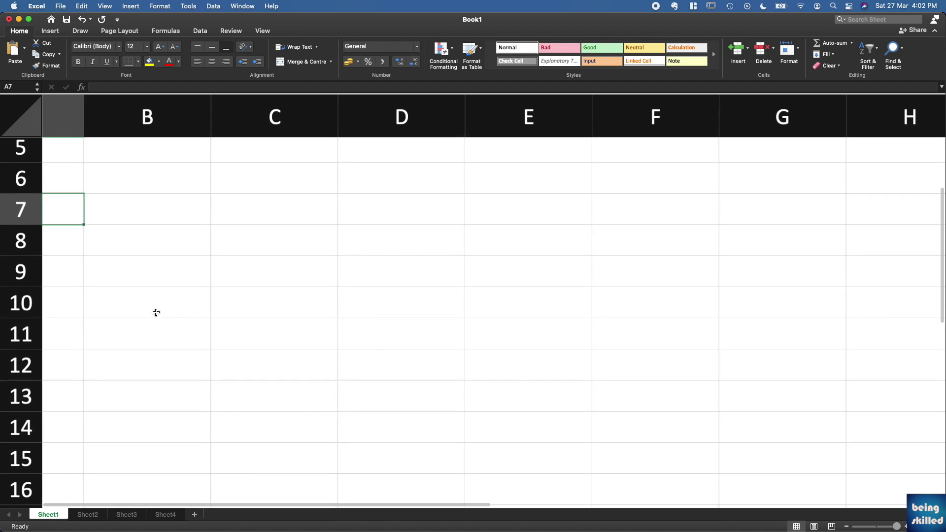
pyautogui.hscroll(-2, 156, 313)
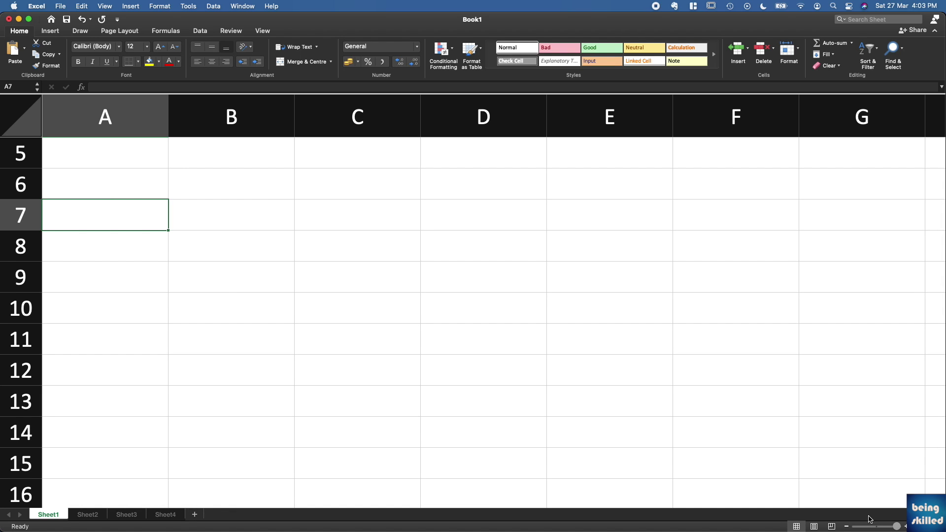
# Zoom Sheet1 out slightly, select B5 and A3, then arrow up to A1.
pyautogui.moveTo(883, 527); pyautogui.dragTo(896, 527)
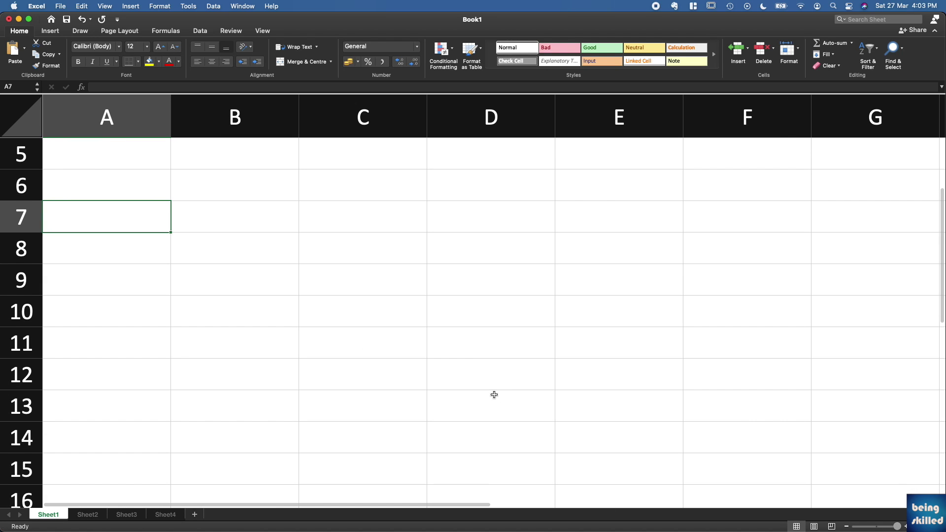
pyautogui.scroll(2, 494, 395)
pyautogui.click(251, 271)
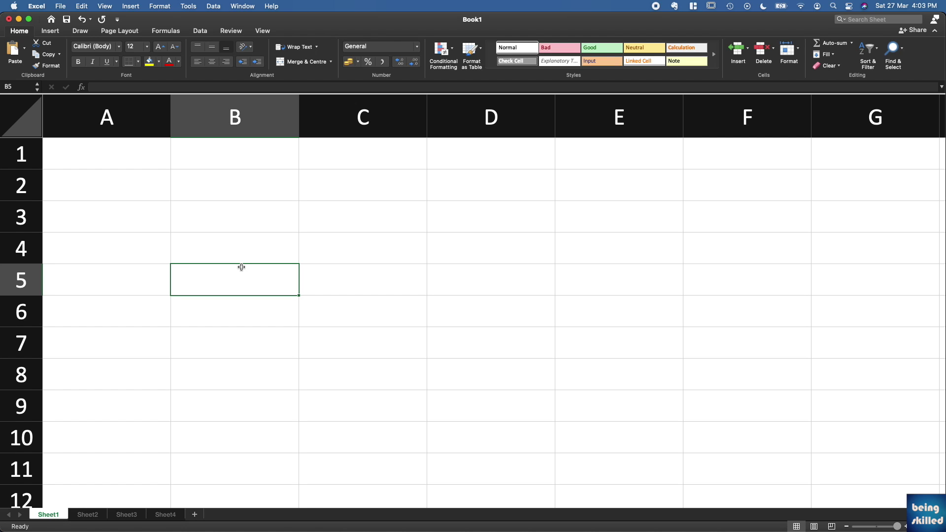
pyautogui.click(133, 220)
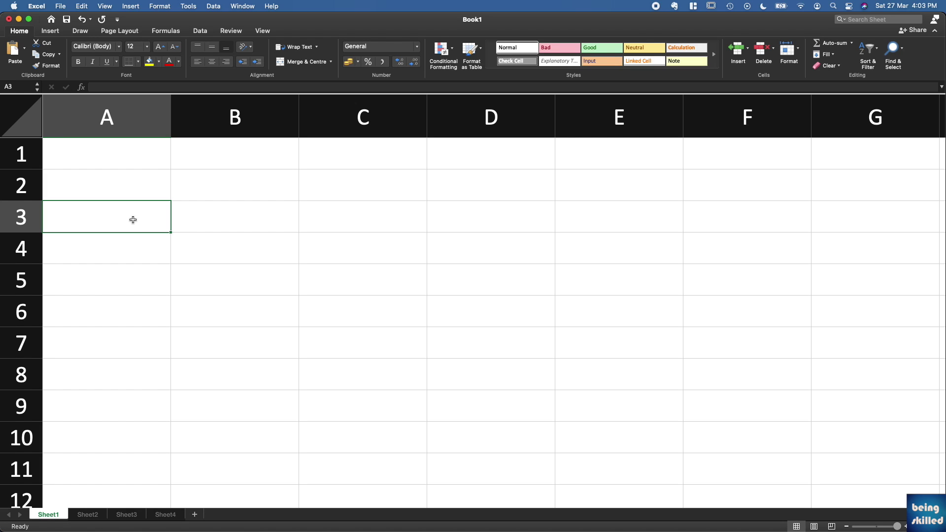
pyautogui.press('Up')
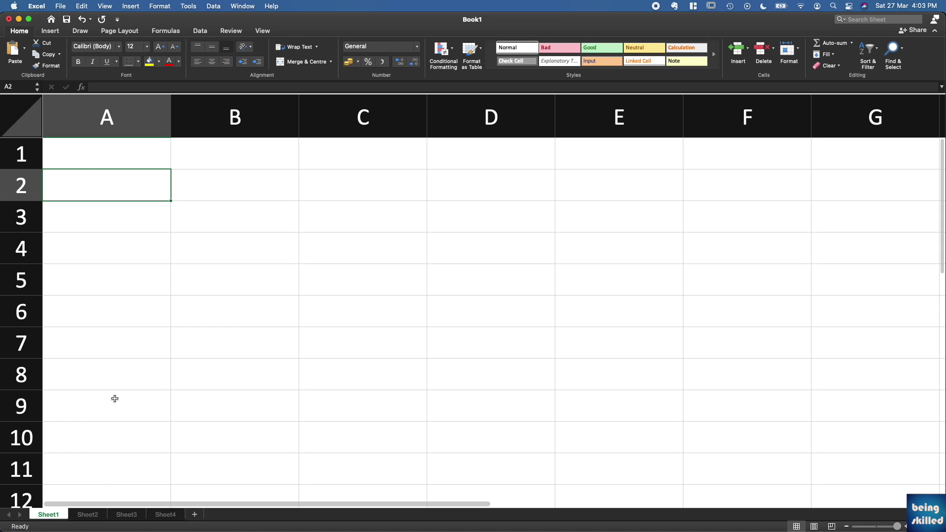
pyautogui.press('Up')
pyautogui.click(95, 516)
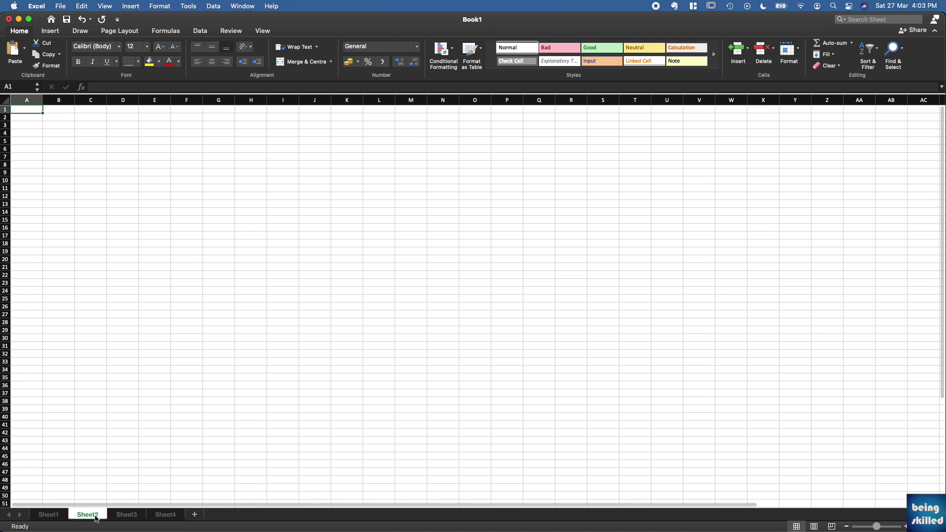
pyautogui.click(125, 514)
pyautogui.click(162, 516)
pyautogui.click(82, 516)
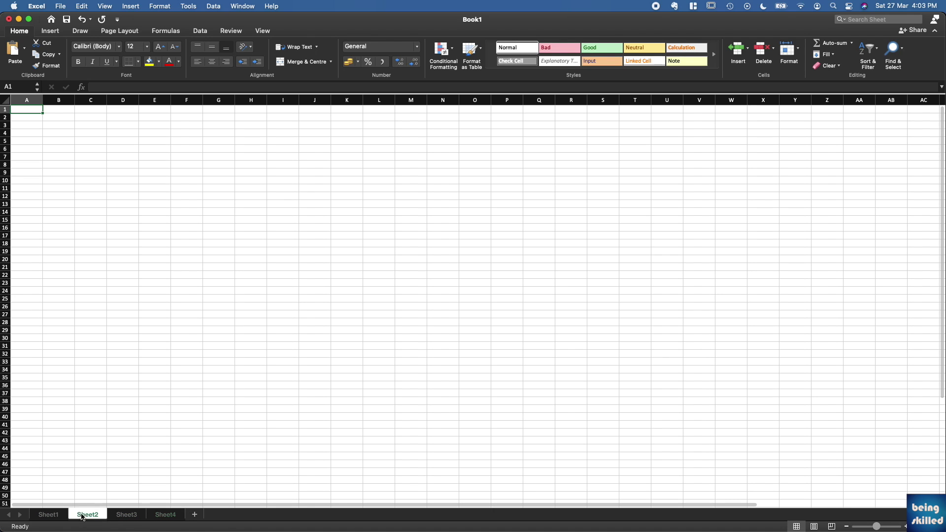